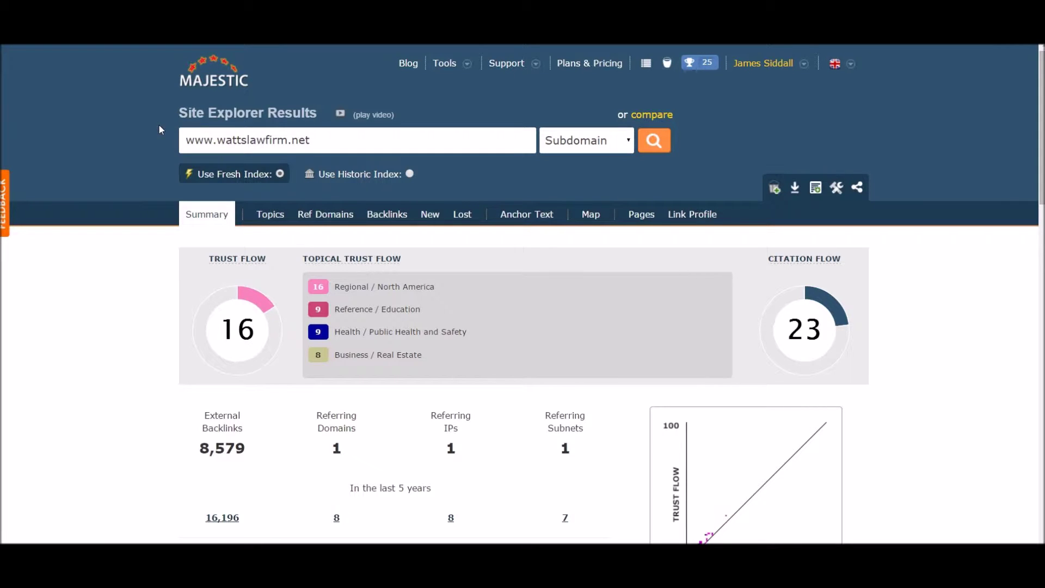
Step: List wattslawfirm.net's referring domains and expand imbodenlive.com's 8,579 backlinks into individual pages
{"action": "left_click", "coordinate": [275, 143]}
{"action": "left_click", "coordinate": [324, 215]}
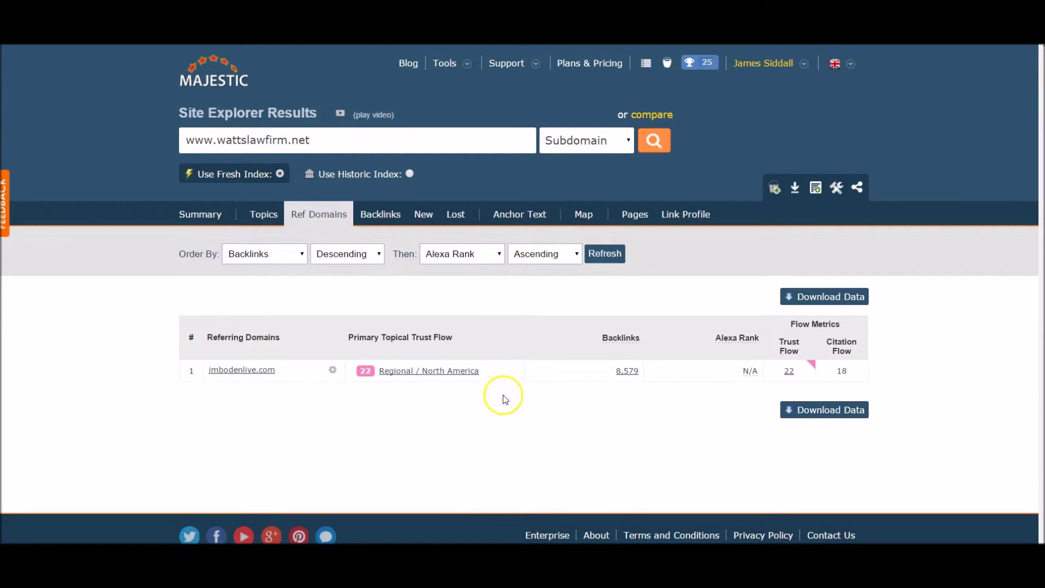
{"action": "left_click", "coordinate": [627, 371]}
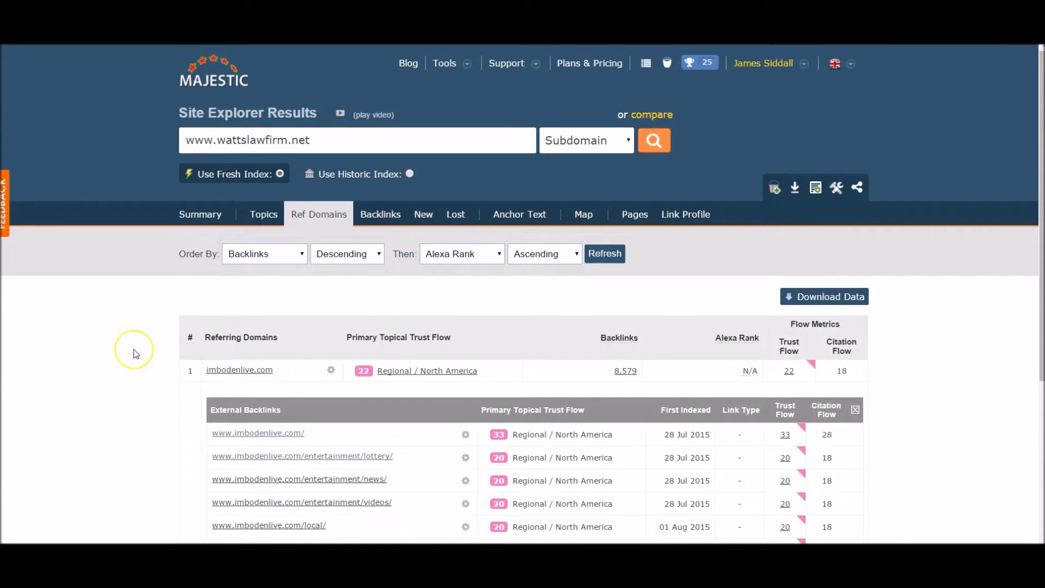
{"action": "scroll", "coordinate": [136, 354], "scroll_direction": "down", "scroll_amount": 1}
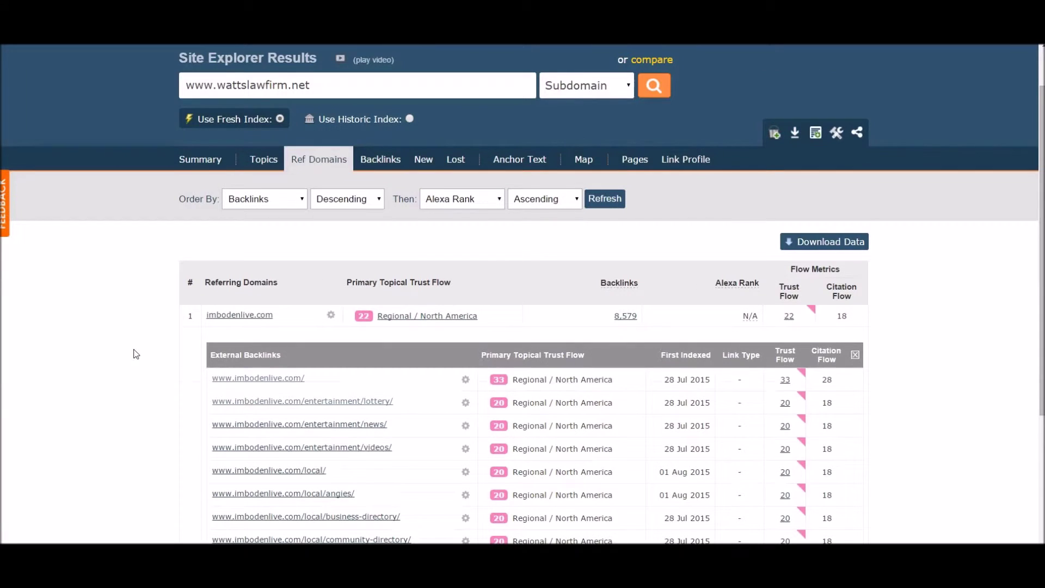
{"action": "scroll", "coordinate": [136, 354], "scroll_direction": "down", "scroll_amount": 2}
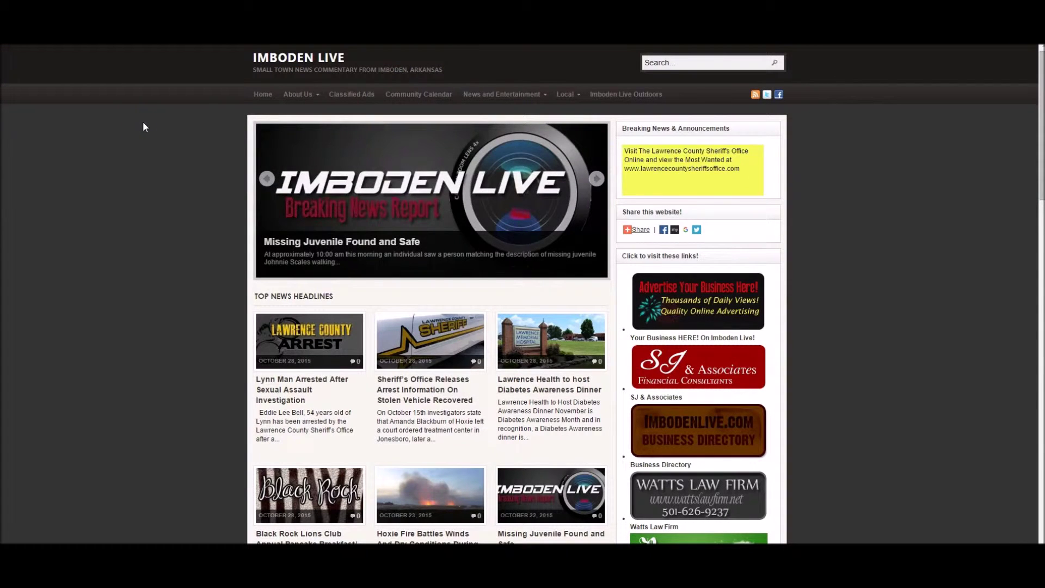
Step: Scroll the Imboden Live home page down to the Watts Law Firm sidebar ad, then return to Majestic
{"action": "scroll", "coordinate": [146, 193], "scroll_direction": "down", "scroll_amount": 2}
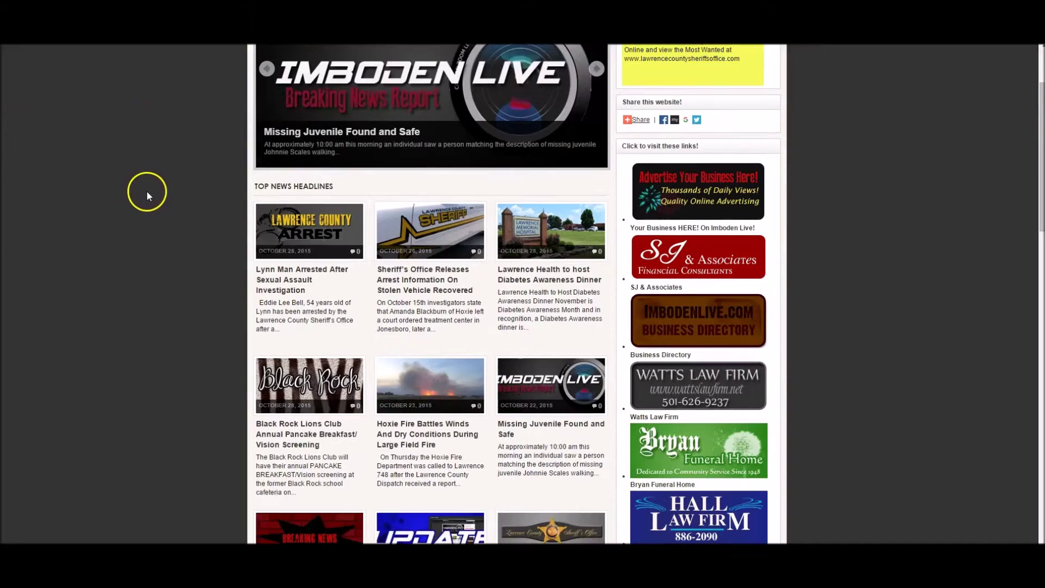
{"action": "scroll", "coordinate": [149, 194], "scroll_direction": "down", "scroll_amount": 3}
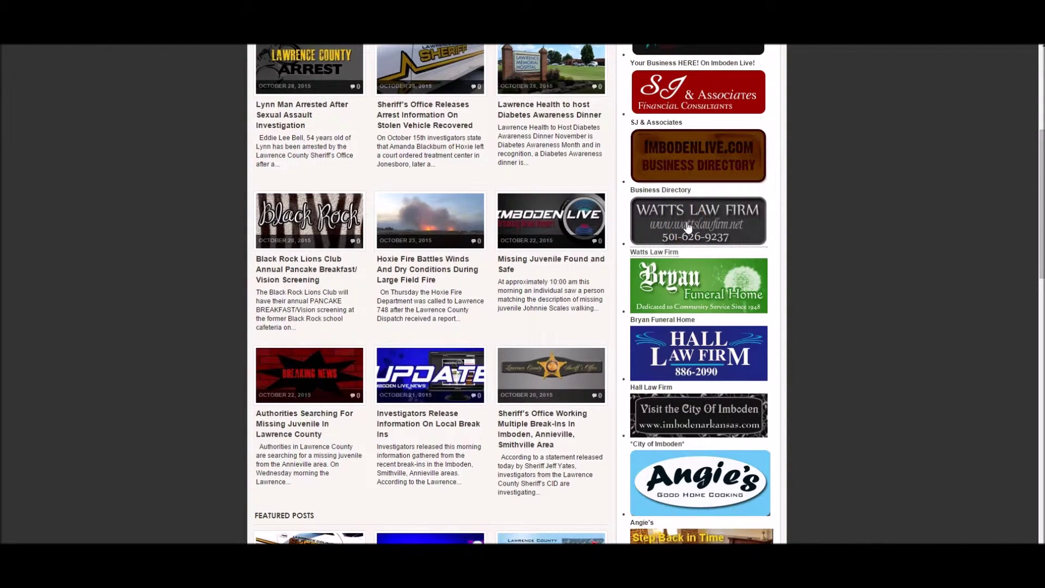
{"action": "left_click", "coordinate": [108, 66]}
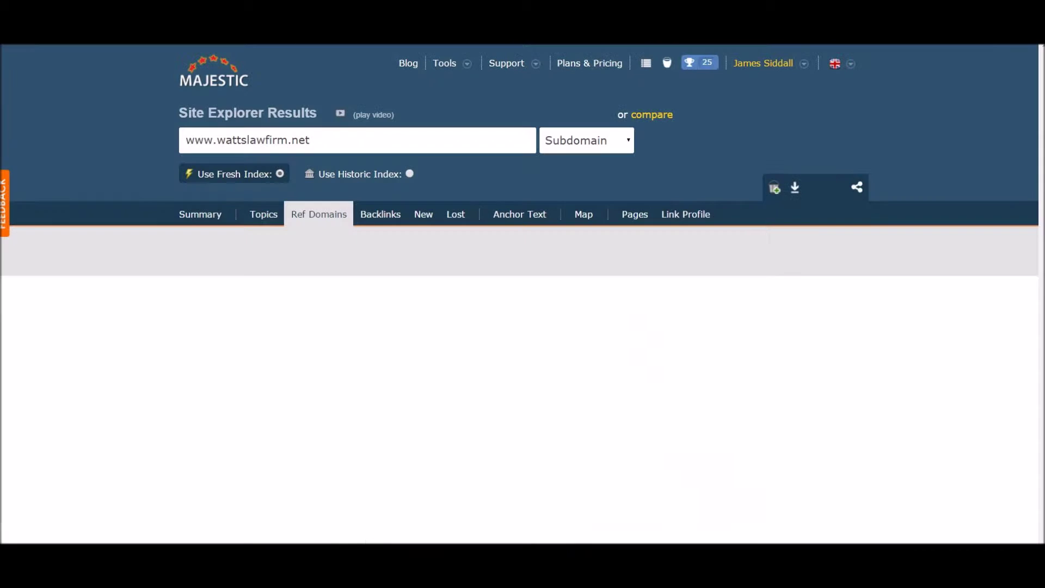
Step: Re-expand imbodenlive.com's 8,579 backlinks in the wattslawfirm.net report and open its lottery page backlink
{"action": "left_click", "coordinate": [76, 197]}
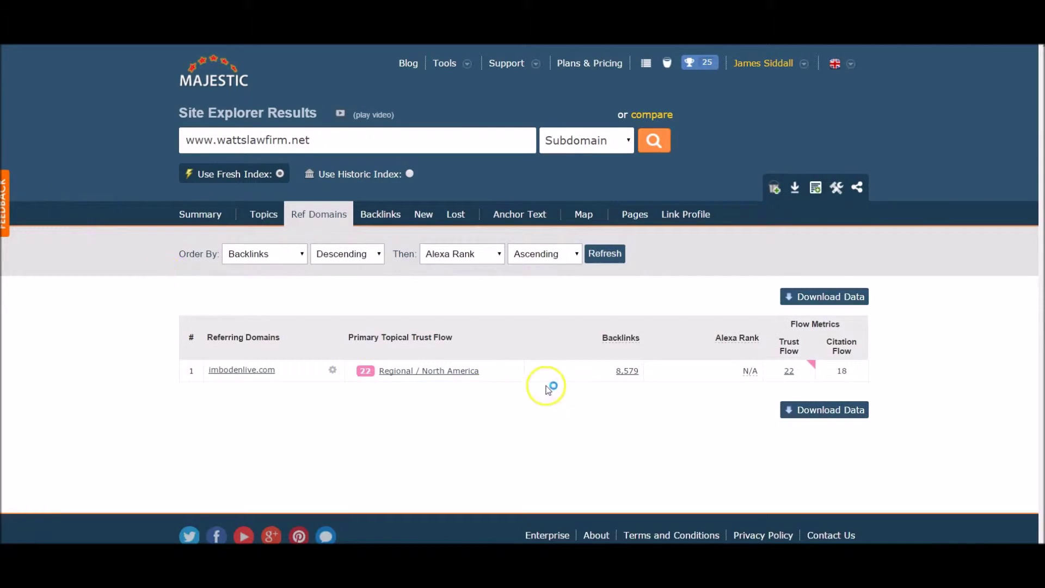
{"action": "left_click", "coordinate": [626, 371]}
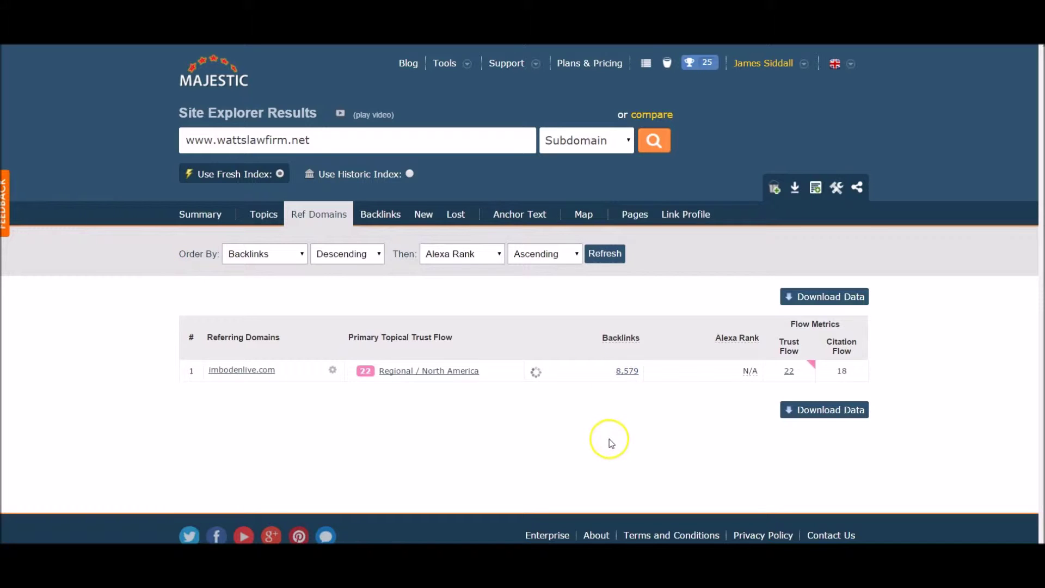
{"action": "scroll", "coordinate": [410, 414], "scroll_direction": "down", "scroll_amount": 1}
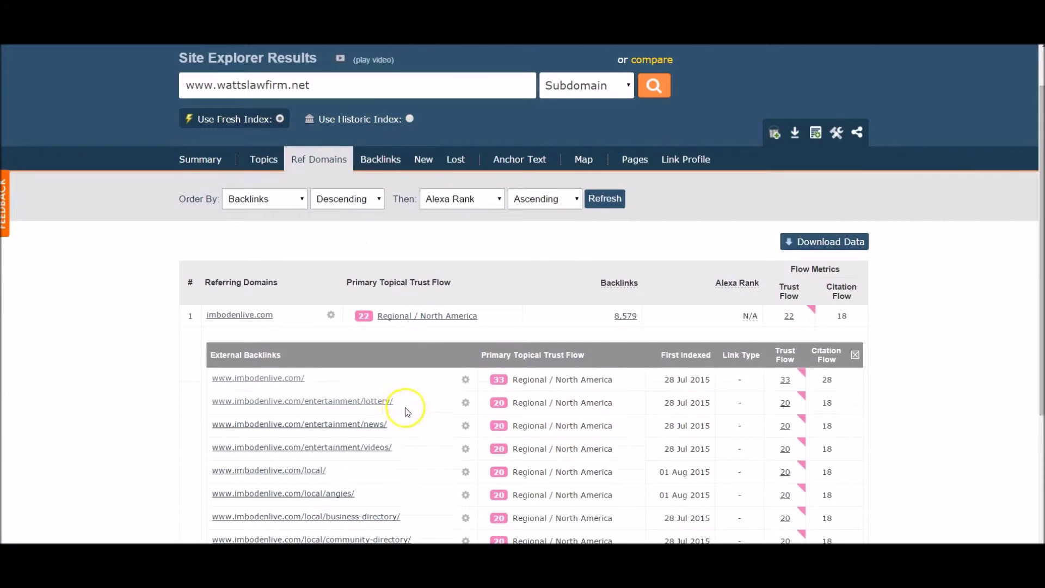
{"action": "left_click", "coordinate": [368, 402]}
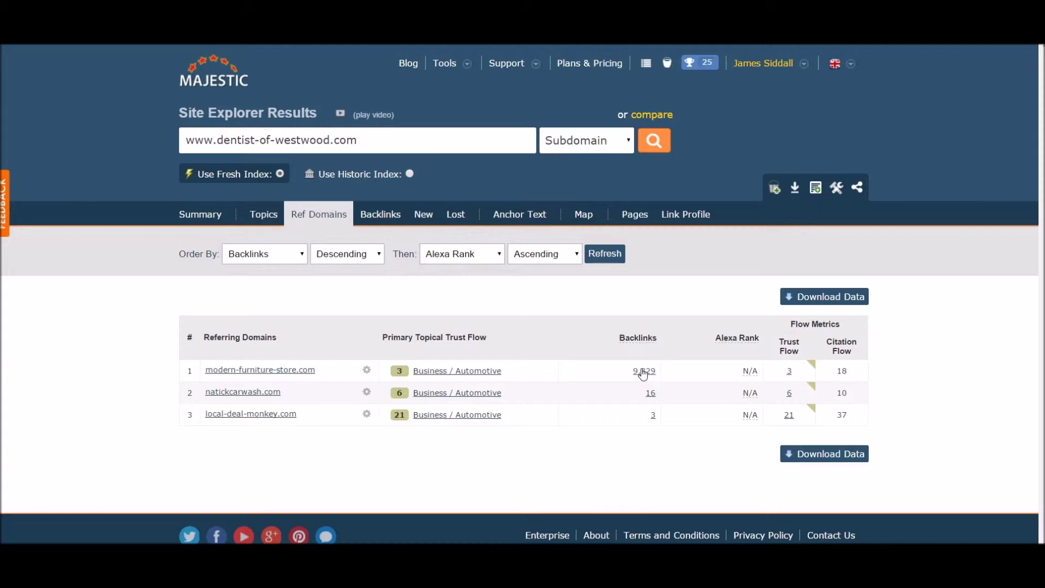
Step: Expand modern-furniture-store.com's 9,329 backlinks and open the furniture store's home page backlink
{"action": "left_click", "coordinate": [643, 372]}
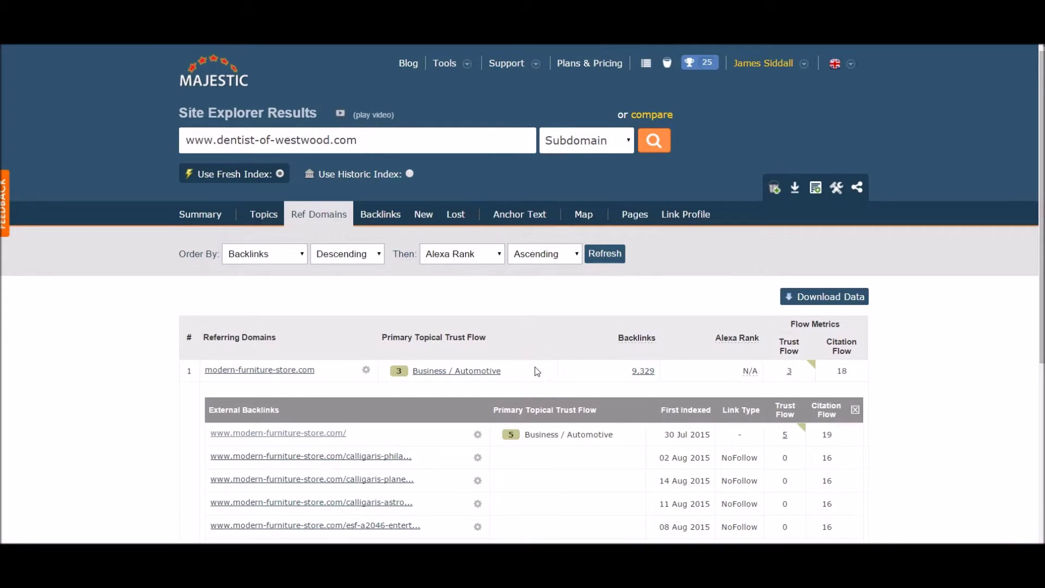
{"action": "scroll", "coordinate": [147, 365], "scroll_direction": "down", "scroll_amount": 3}
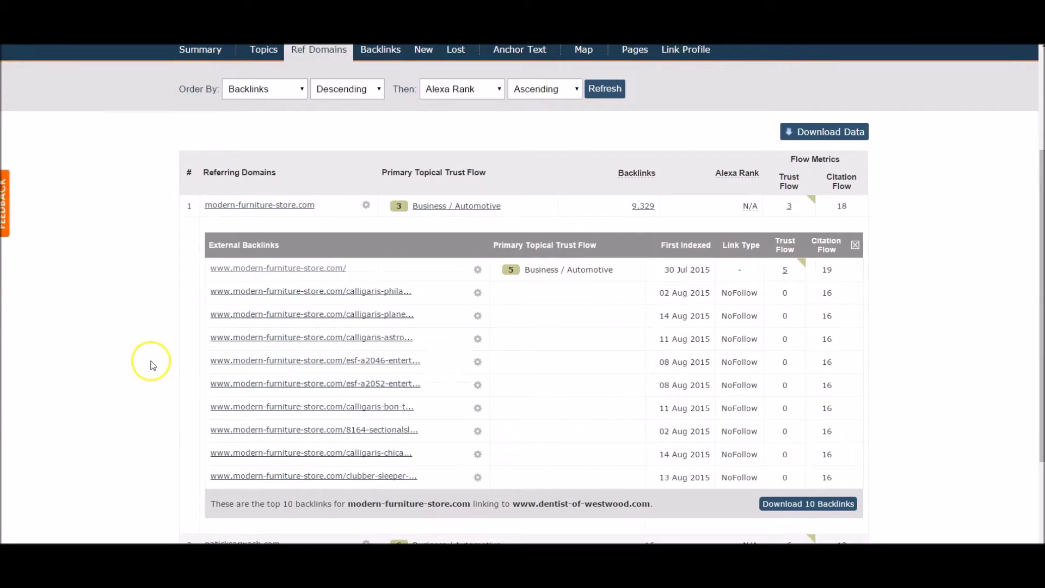
{"action": "left_click", "coordinate": [323, 269]}
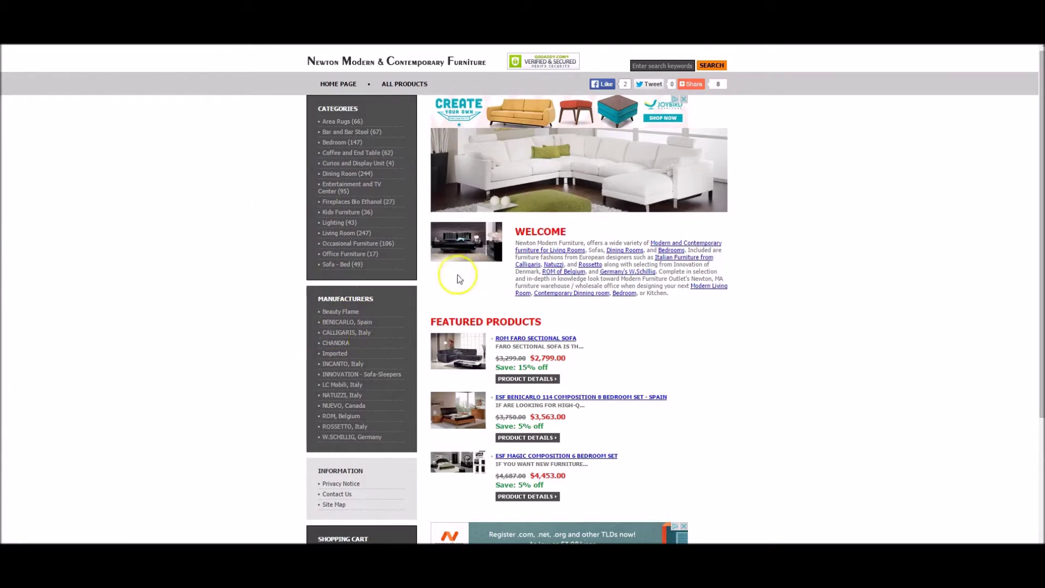
Step: Scroll the Newton Modern Furniture home page down to its footer, then go back to Majestic
{"action": "scroll", "coordinate": [660, 359], "scroll_direction": "down", "scroll_amount": 1}
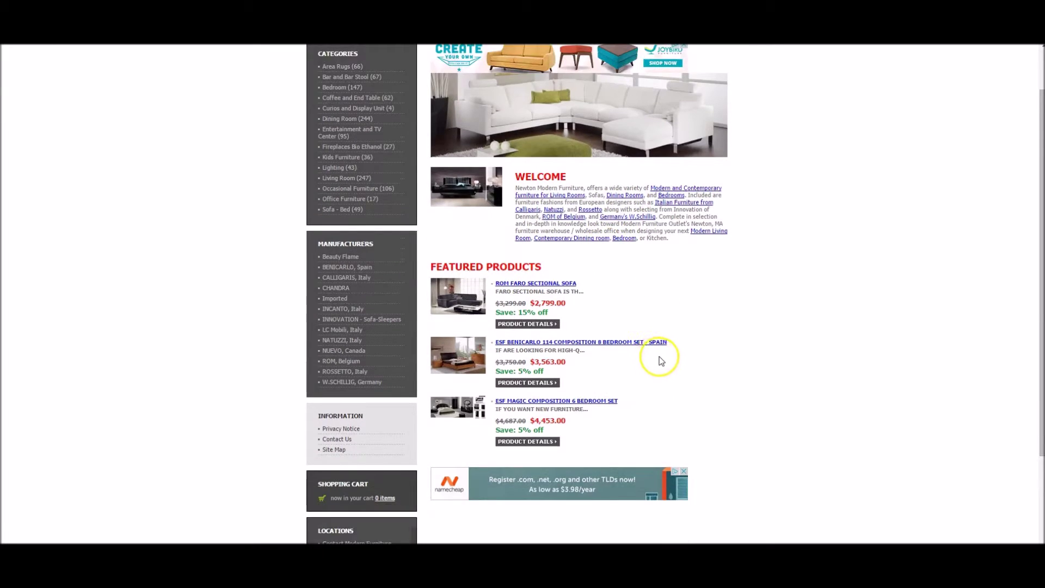
{"action": "scroll", "coordinate": [661, 359], "scroll_direction": "down", "scroll_amount": 2}
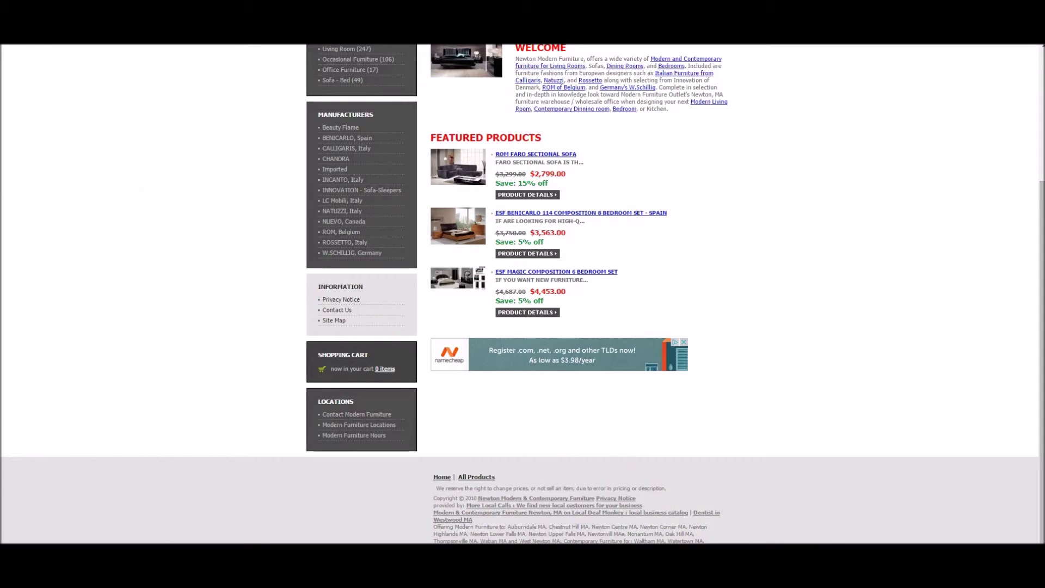
{"action": "key", "text": "alt+Left"}
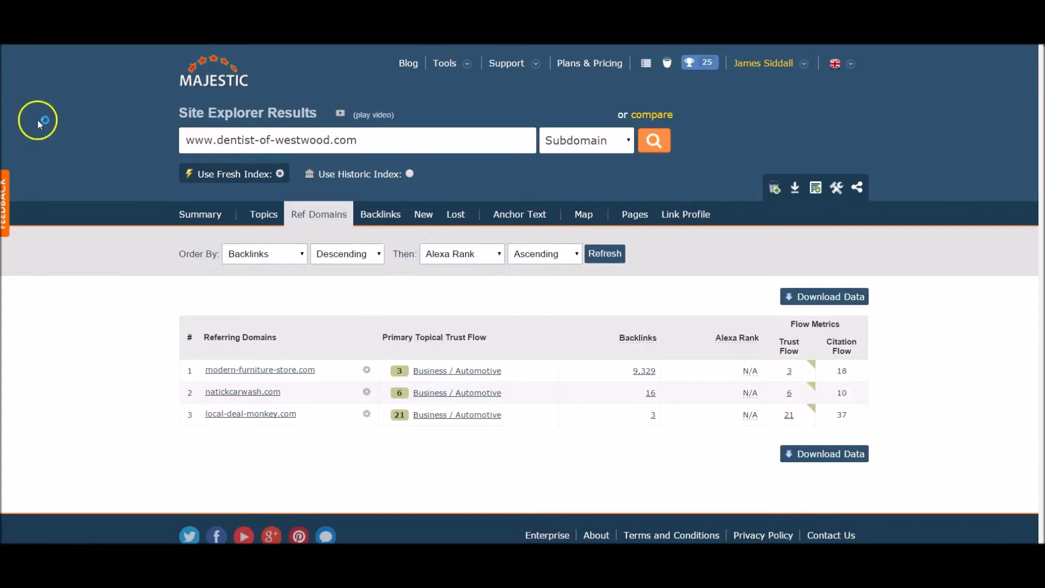
Step: Expand modern-furniture-store.com's backlinks and browse the Calligaris Philadelphia dining chair backlink page
{"action": "left_click", "coordinate": [644, 372]}
{"action": "scroll", "coordinate": [458, 409], "scroll_direction": "down", "scroll_amount": 2}
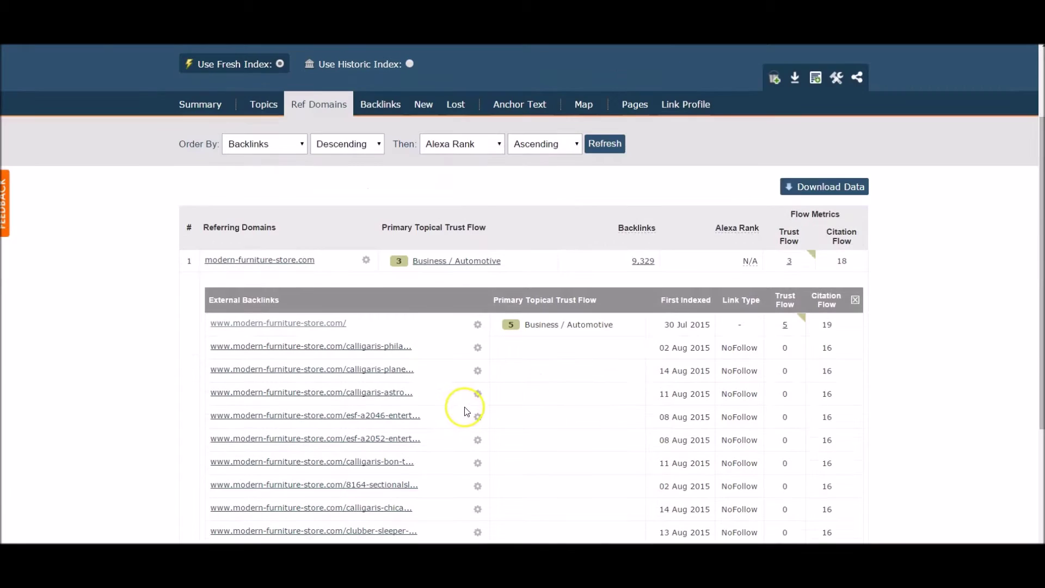
{"action": "left_click", "coordinate": [382, 347]}
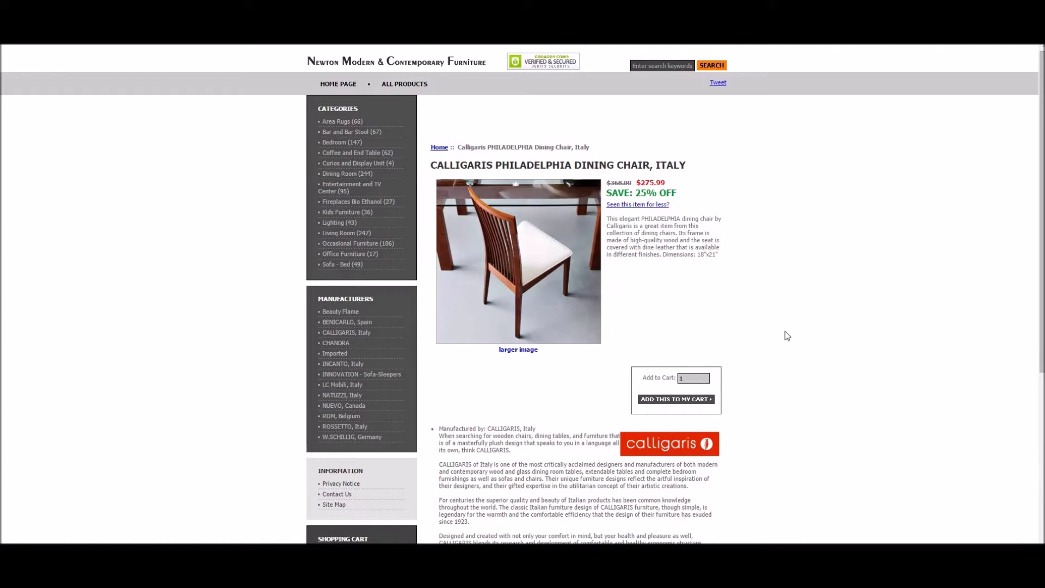
{"action": "scroll", "coordinate": [785, 331], "scroll_direction": "down", "scroll_amount": 5}
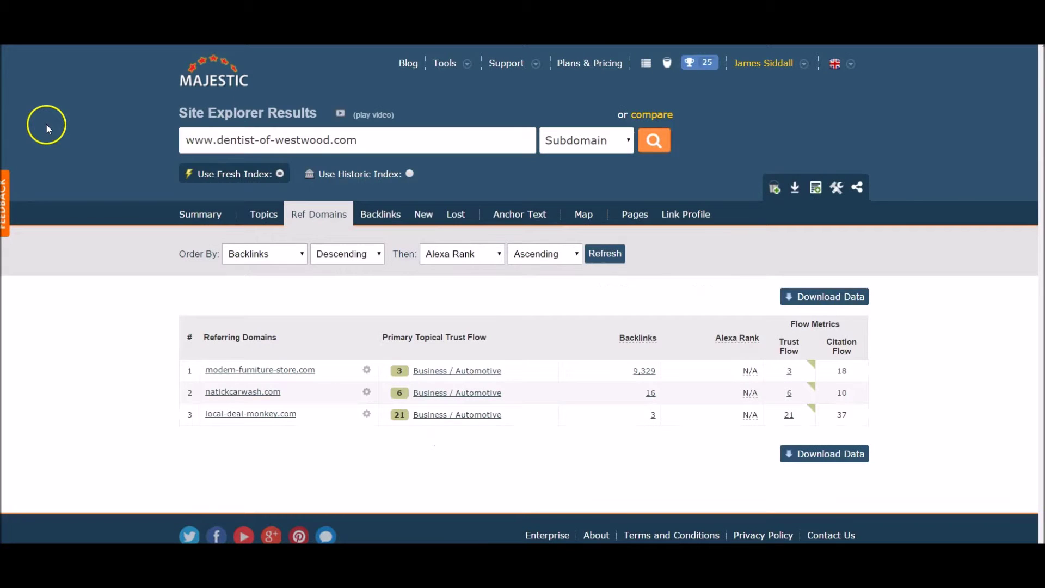
Step: Open the ESF A2-052 Entertainment Center backlink page and scroll to its Dentist in Westwood MA footer link
{"action": "left_click", "coordinate": [633, 368]}
{"action": "scroll", "coordinate": [617, 397], "scroll_direction": "down", "scroll_amount": 3}
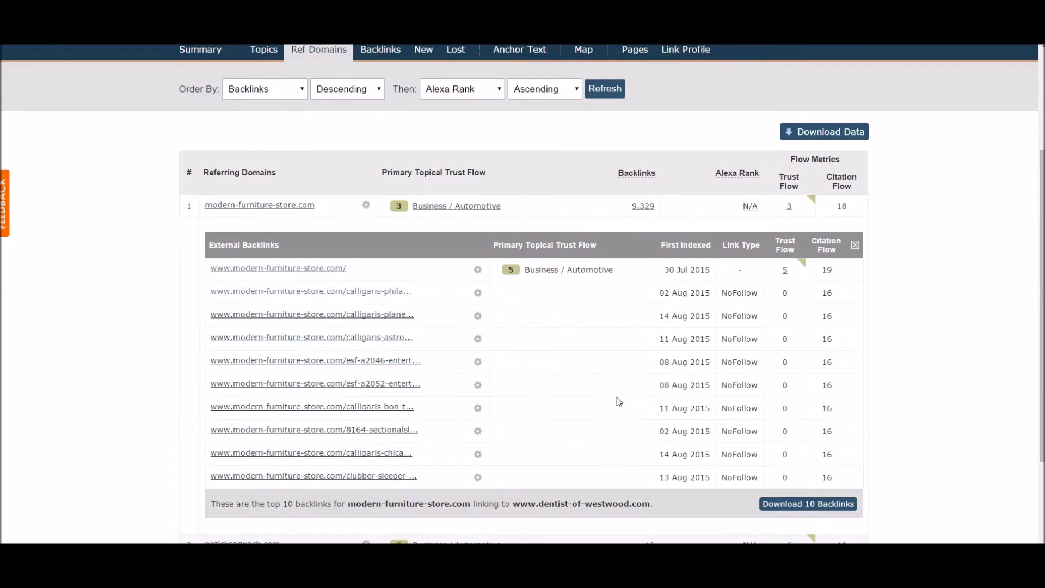
{"action": "left_click", "coordinate": [362, 384]}
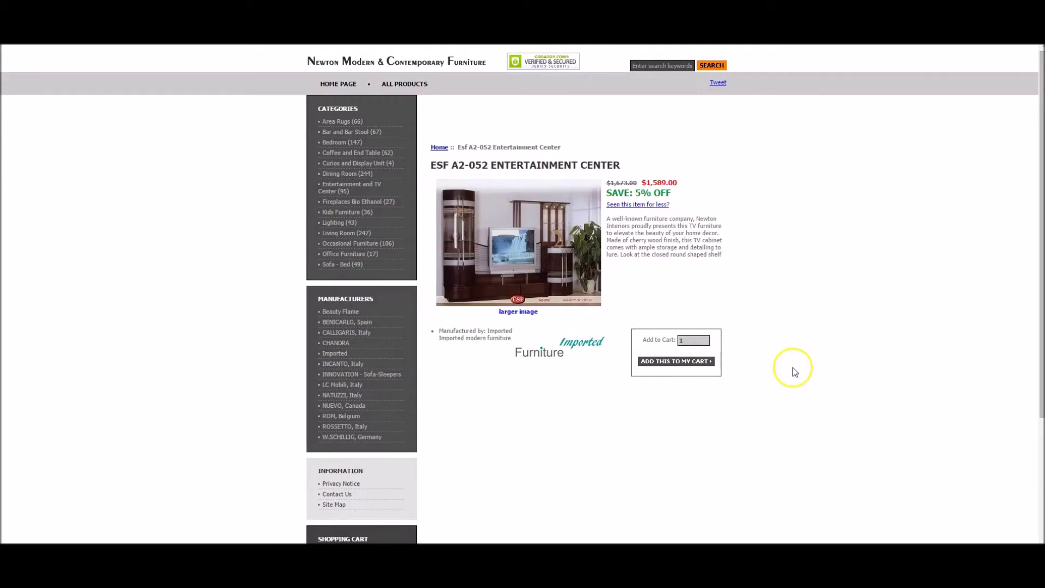
{"action": "scroll", "coordinate": [795, 372], "scroll_direction": "down", "scroll_amount": 2}
{"action": "scroll", "coordinate": [794, 370], "scroll_direction": "down", "scroll_amount": 3}
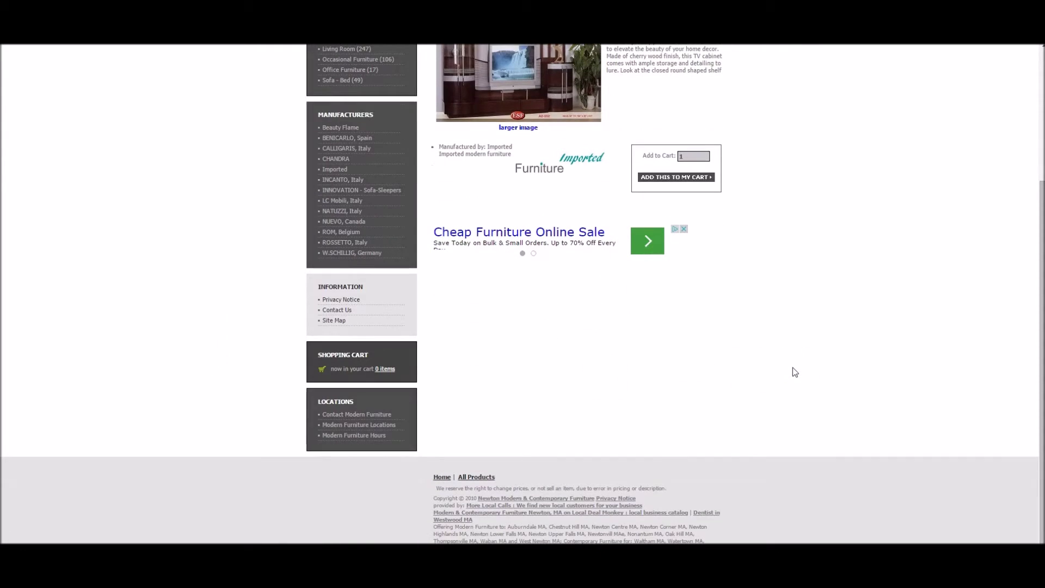
{"action": "left_click", "coordinate": [742, 441]}
{"action": "left_click", "coordinate": [701, 518]}
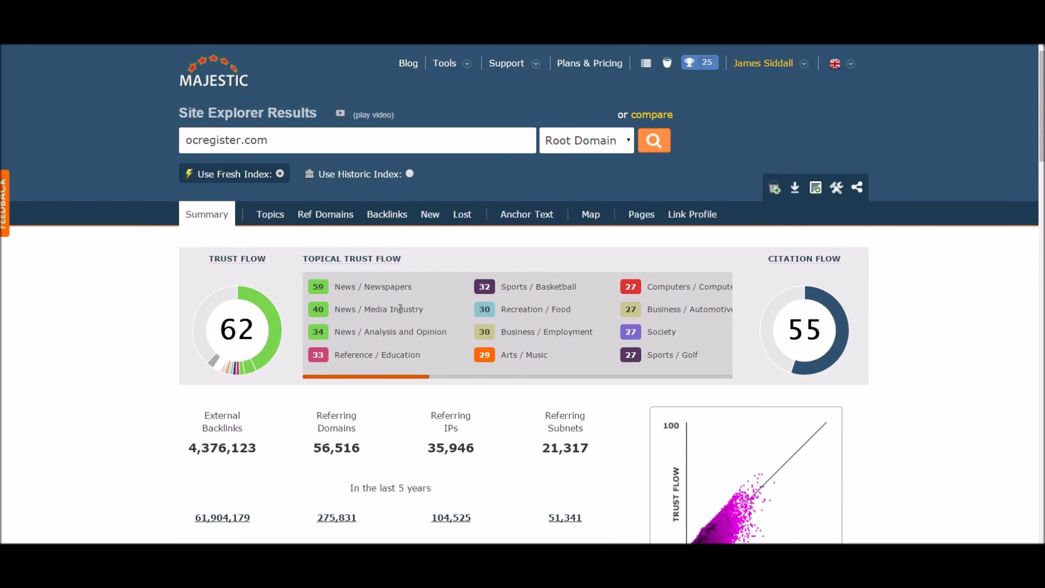
{"action": "left_click", "coordinate": [325, 216]}
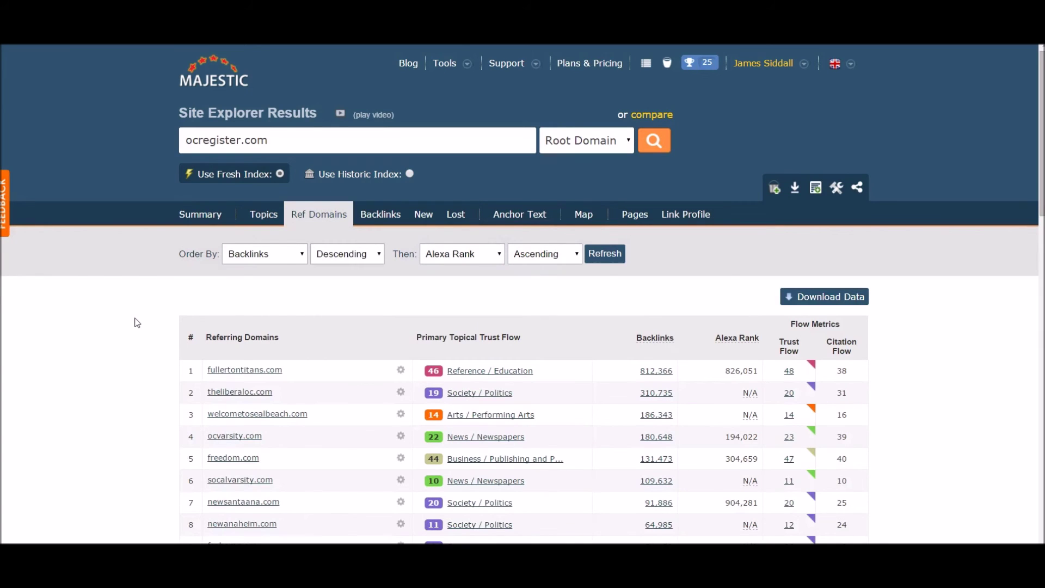
Step: Scroll through ocregister.com's referring domains below fullertontitans.com's 812,366 backlinks, then back to the top
{"action": "scroll", "coordinate": [140, 345], "scroll_direction": "down", "scroll_amount": 2}
{"action": "scroll", "coordinate": [142, 348], "scroll_direction": "down", "scroll_amount": 4}
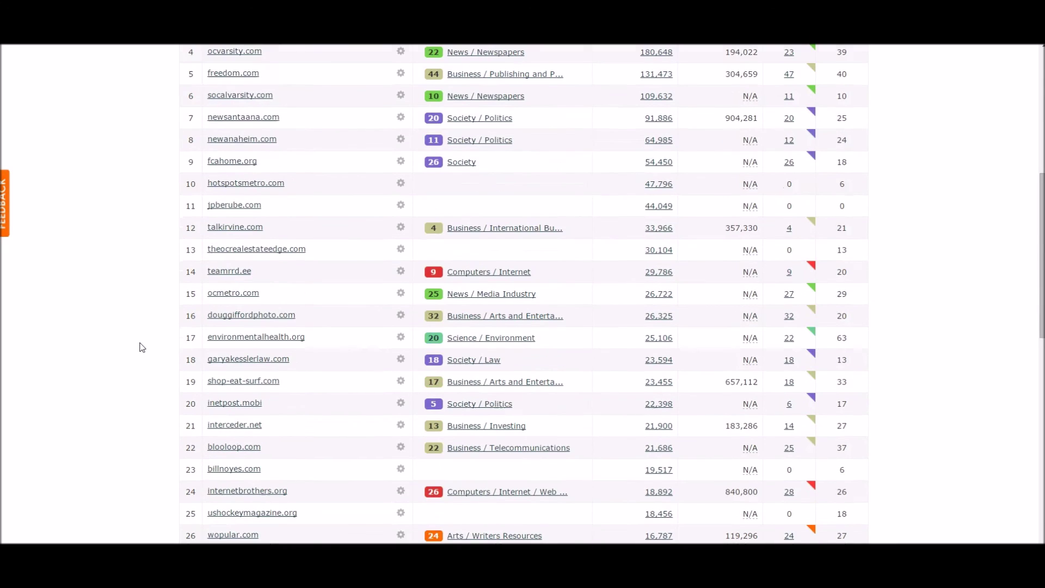
{"action": "scroll", "coordinate": [142, 348], "scroll_direction": "up", "scroll_amount": 7}
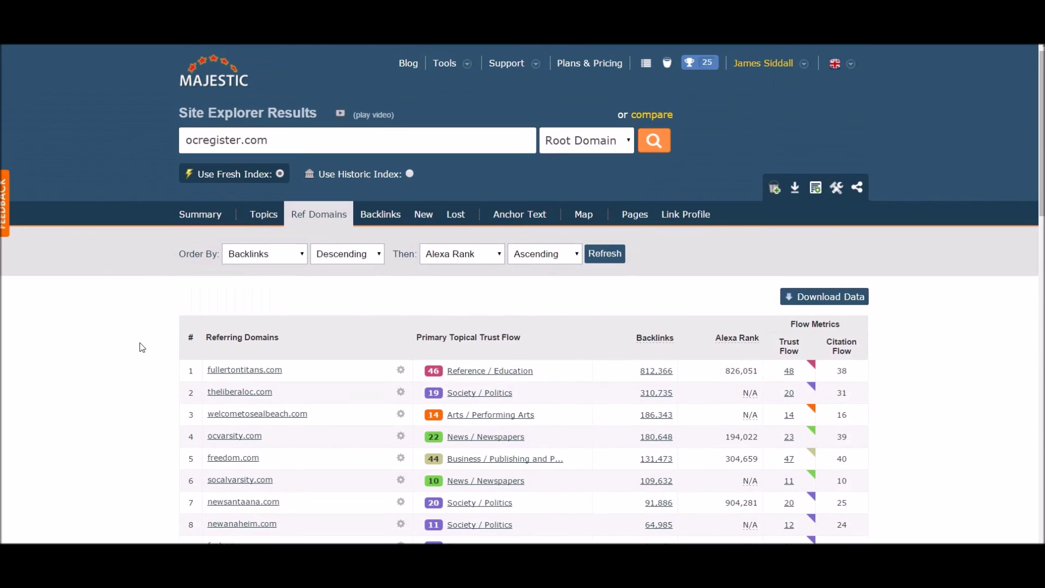